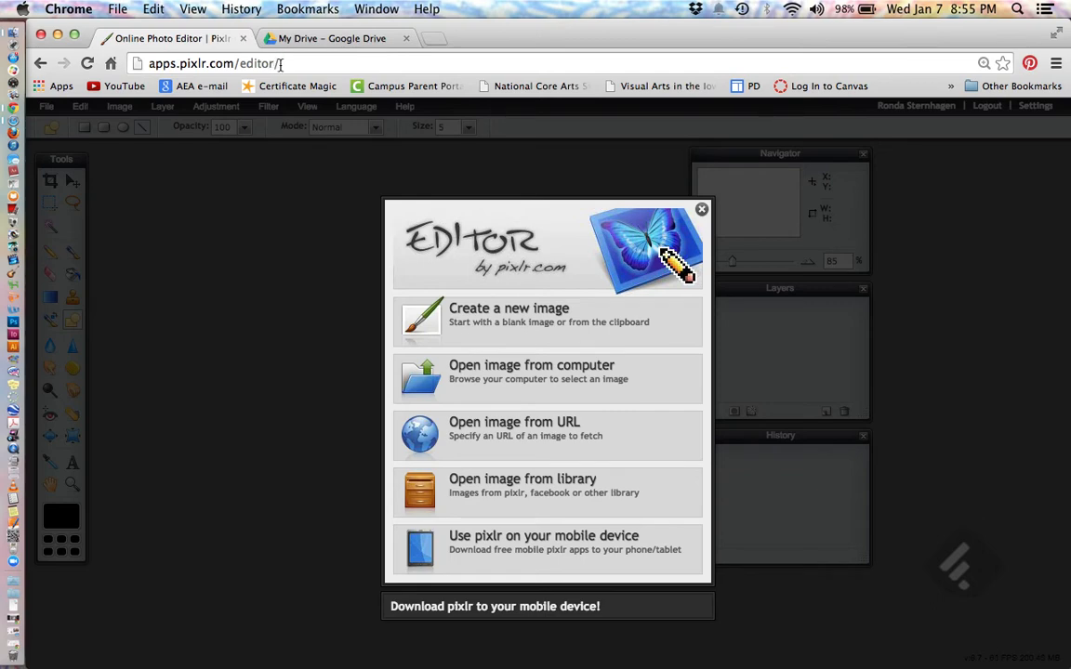
Create a new blank image 600 pixels wide and 600 high, named with the author's surname followed by "-Aestheometry".
{"action": "left_click", "coordinate": [280, 64]}
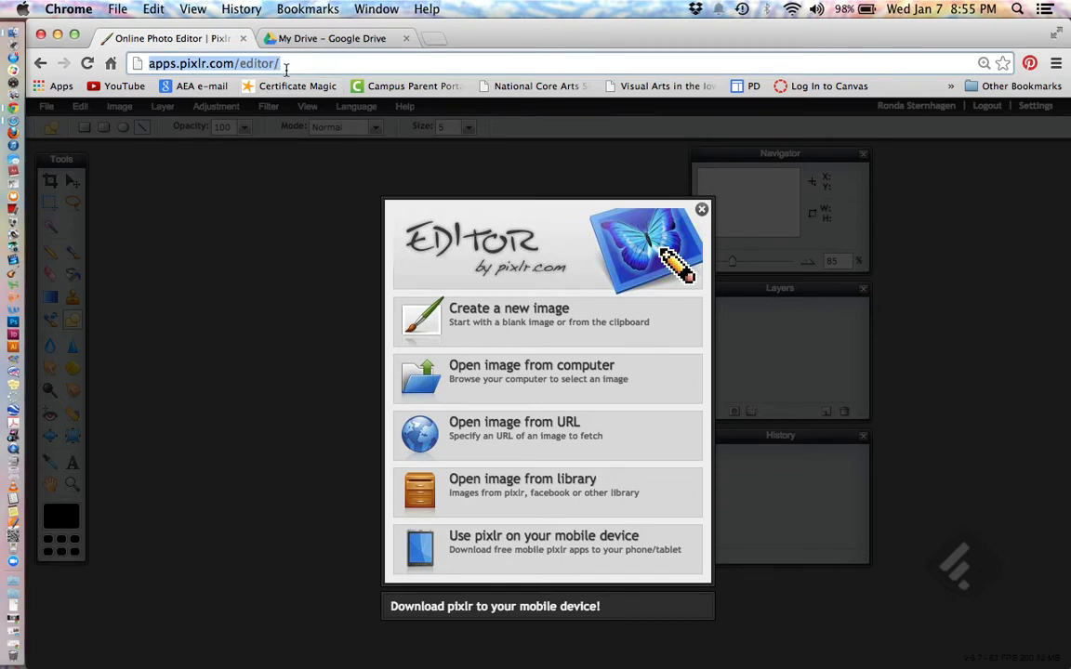
{"action": "left_click", "coordinate": [283, 64]}
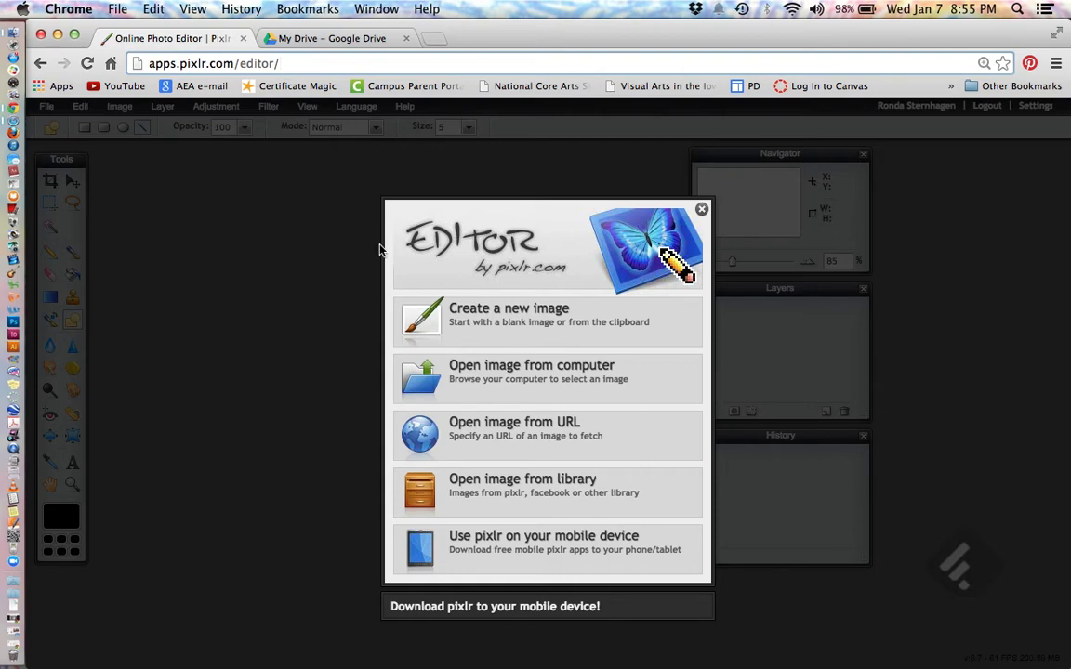
{"action": "left_click", "coordinate": [545, 322]}
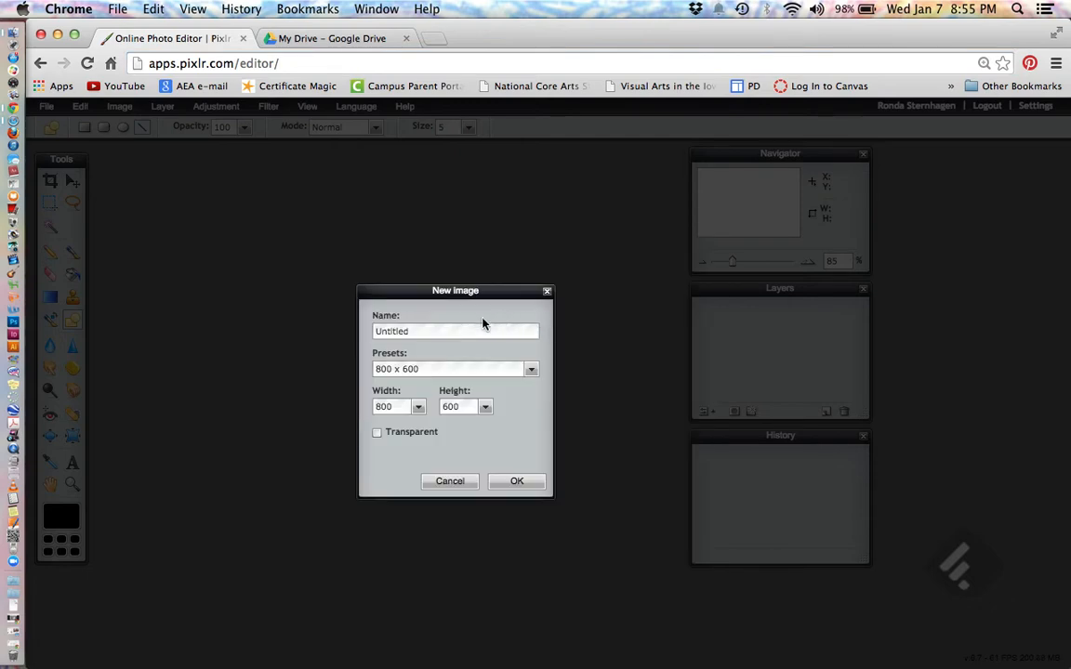
{"action": "double_click", "coordinate": [397, 335]}
{"action": "type", "text": "Sternhagen-Aestheometry"}
{"action": "left_click", "coordinate": [381, 407]}
{"action": "key", "text": "BackSpace"}
{"action": "type", "text": "6"}
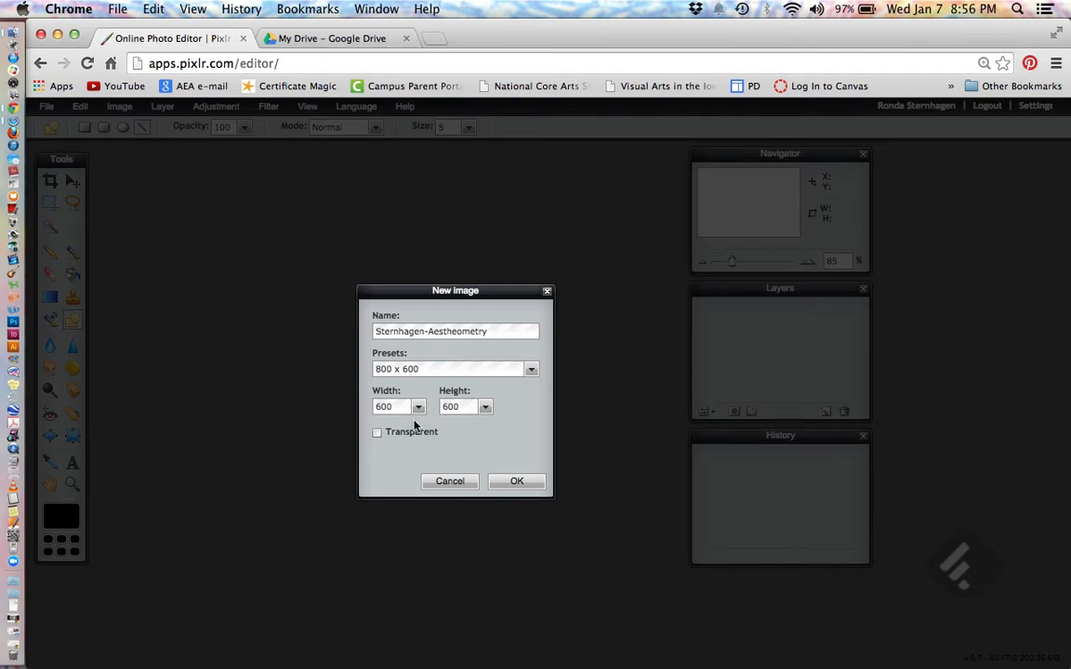
{"action": "left_click", "coordinate": [513, 481]}
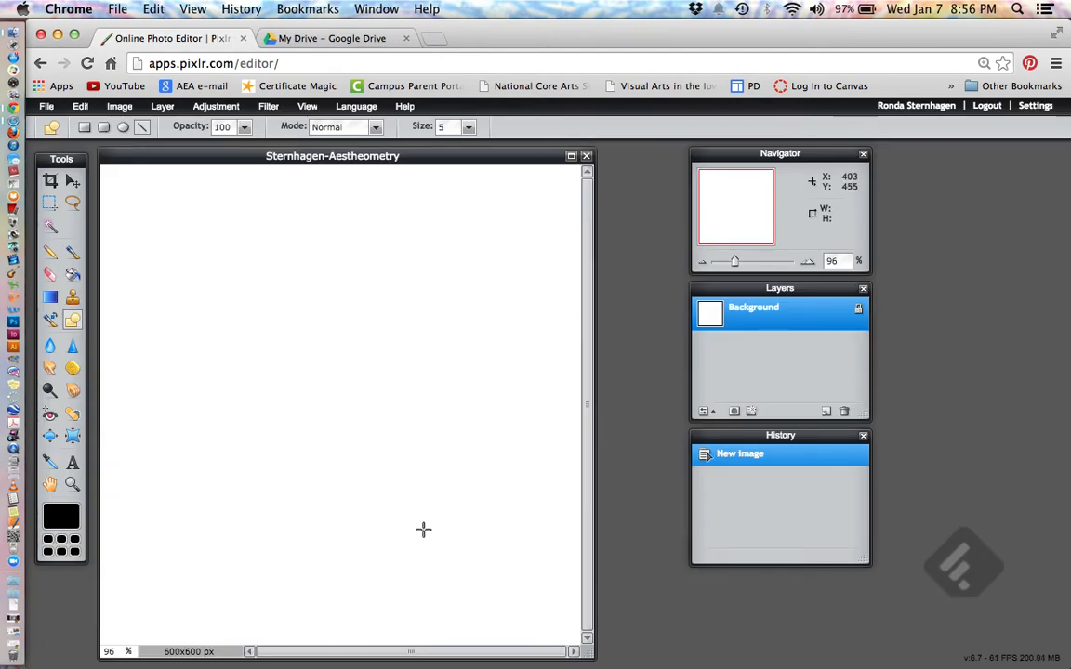
Set the canvas zoom to 90%.
{"action": "double_click", "coordinate": [108, 651]}
{"action": "type", "text": "90"}
{"action": "key", "text": "Return"}
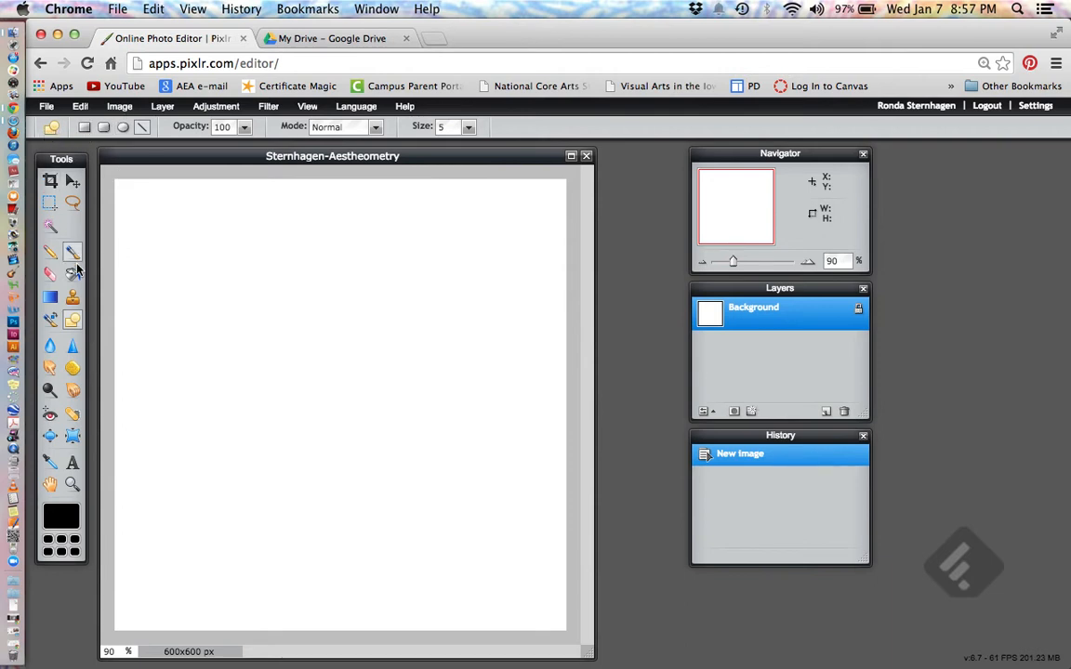
Choose the Line tool and accept black (000000) as the drawing colour.
{"action": "left_click", "coordinate": [104, 128]}
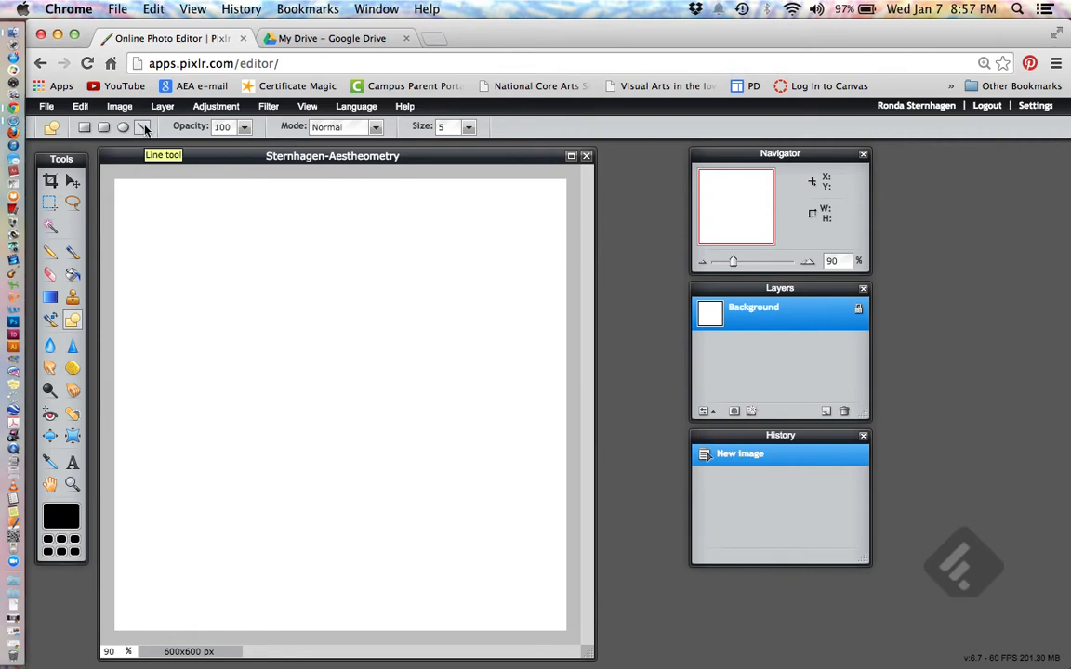
{"action": "left_click", "coordinate": [145, 130]}
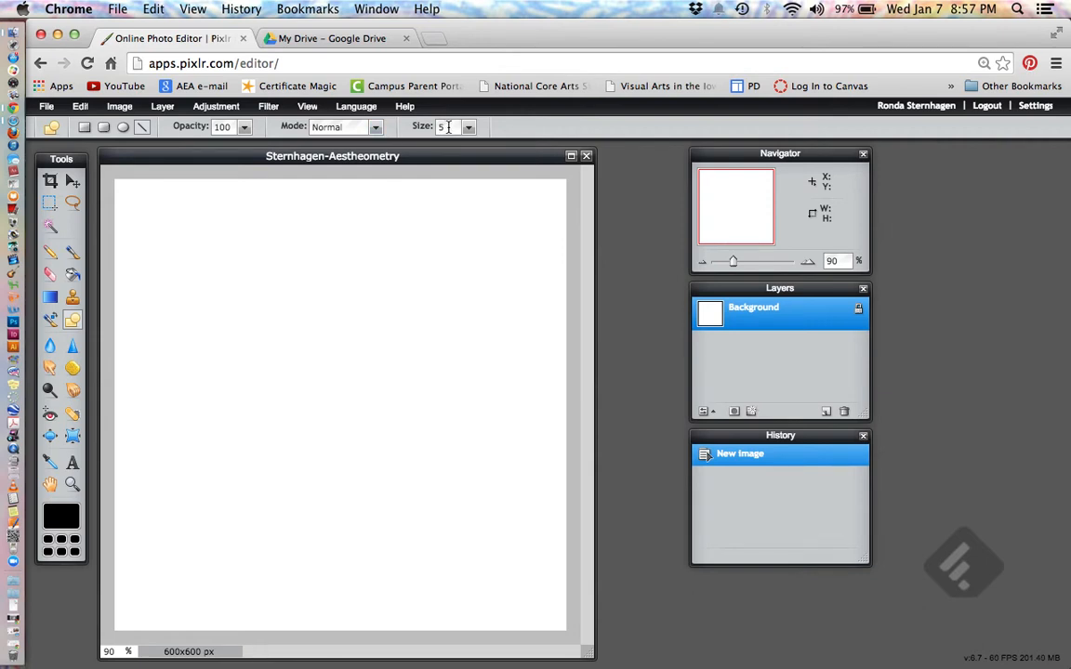
{"action": "left_click", "coordinate": [53, 519]}
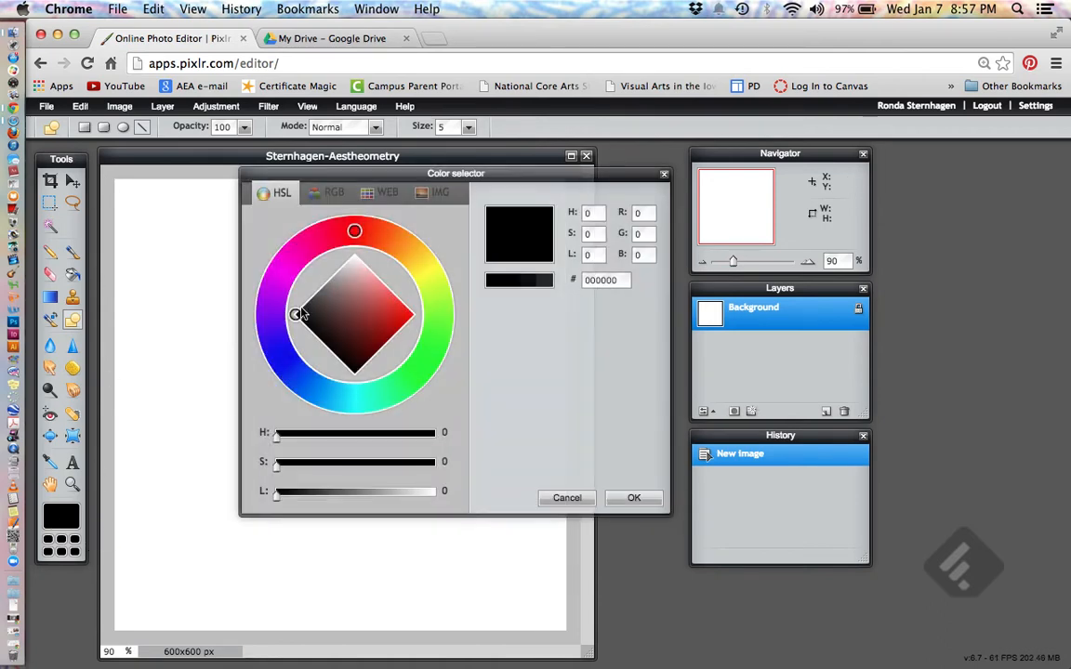
{"action": "mouse_move", "coordinate": [297, 313]}
{"action": "left_mouse_down"}
{"action": "mouse_move", "coordinate": [349, 295]}
{"action": "mouse_move", "coordinate": [364, 322]}
{"action": "mouse_move", "coordinate": [349, 294]}
{"action": "mouse_move", "coordinate": [361, 310]}
{"action": "mouse_move", "coordinate": [304, 324]}
{"action": "mouse_move", "coordinate": [247, 308]}
{"action": "mouse_move", "coordinate": [259, 247]}
{"action": "mouse_move", "coordinate": [394, 237]}
{"action": "mouse_move", "coordinate": [433, 284]}
{"action": "mouse_move", "coordinate": [428, 352]}
{"action": "mouse_move", "coordinate": [402, 378]}
{"action": "mouse_move", "coordinate": [417, 365]}
{"action": "mouse_move", "coordinate": [349, 295]}
{"action": "mouse_move", "coordinate": [330, 320]}
{"action": "mouse_move", "coordinate": [330, 310]}
{"action": "mouse_move", "coordinate": [316, 323]}
{"action": "mouse_move", "coordinate": [293, 316]}
{"action": "mouse_move", "coordinate": [354, 360]}
{"action": "mouse_move", "coordinate": [296, 316]}
{"action": "left_mouse_up"}
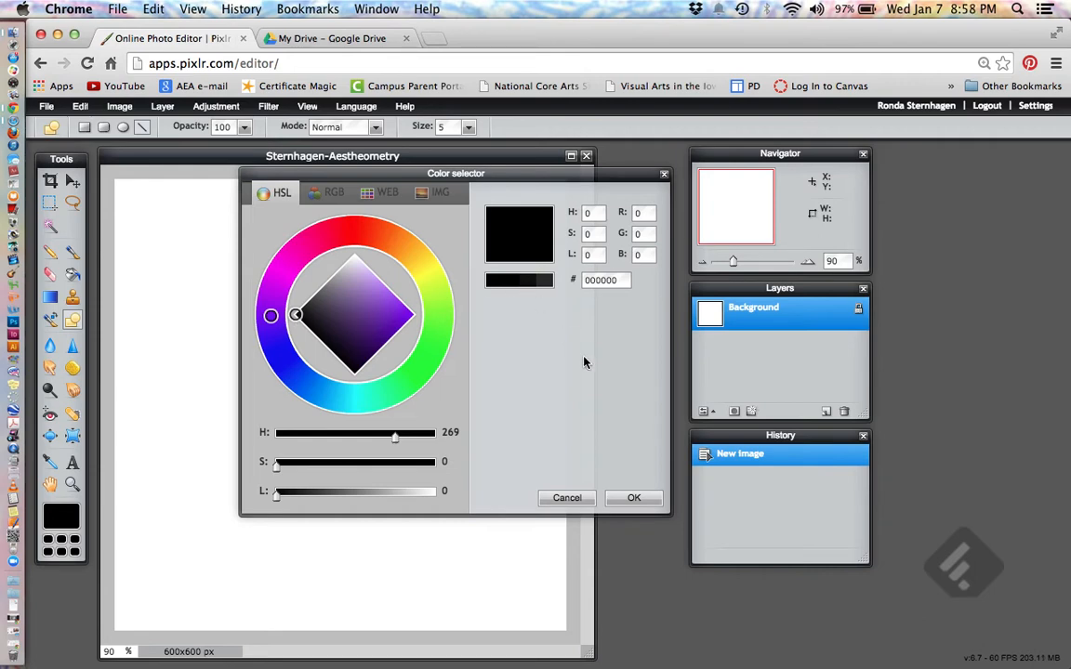
{"action": "left_click", "coordinate": [631, 499]}
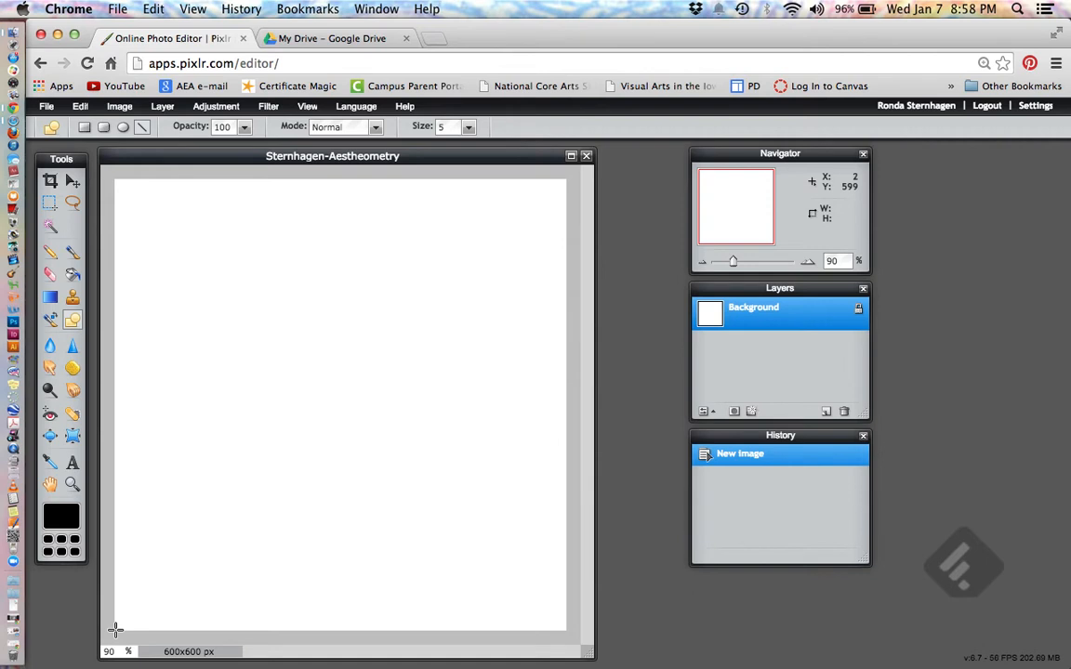
{"action": "left_click_drag", "start_coordinate": [116, 630], "coordinate": [142, 178]}
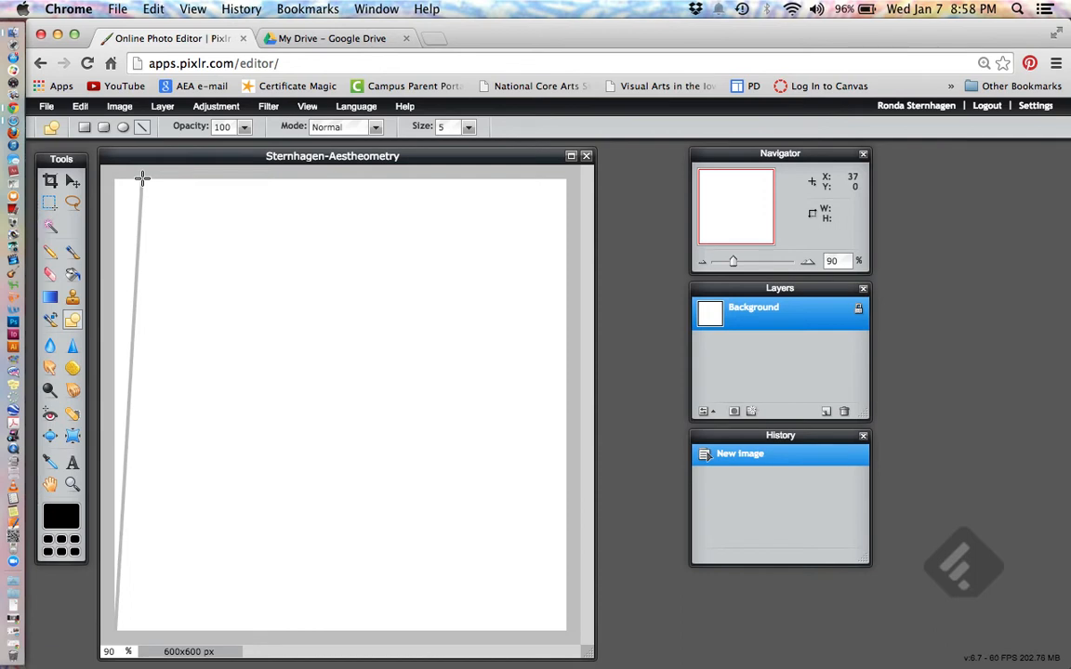
{"action": "left_click_drag", "start_coordinate": [142, 177], "coordinate": [141, 177]}
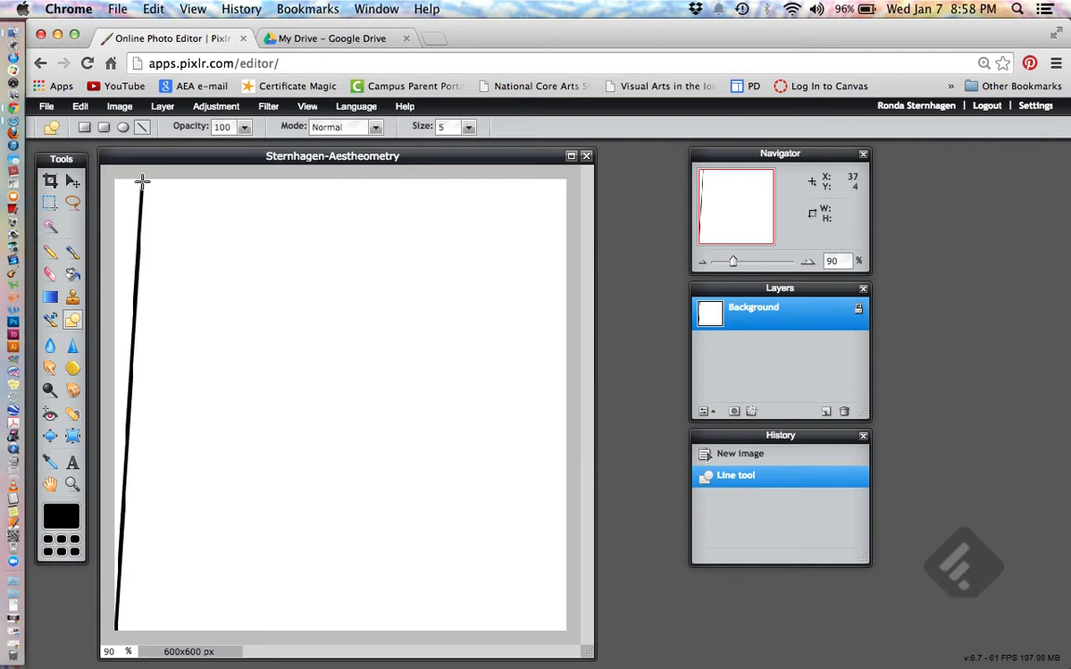
{"action": "key", "text": "super+z"}
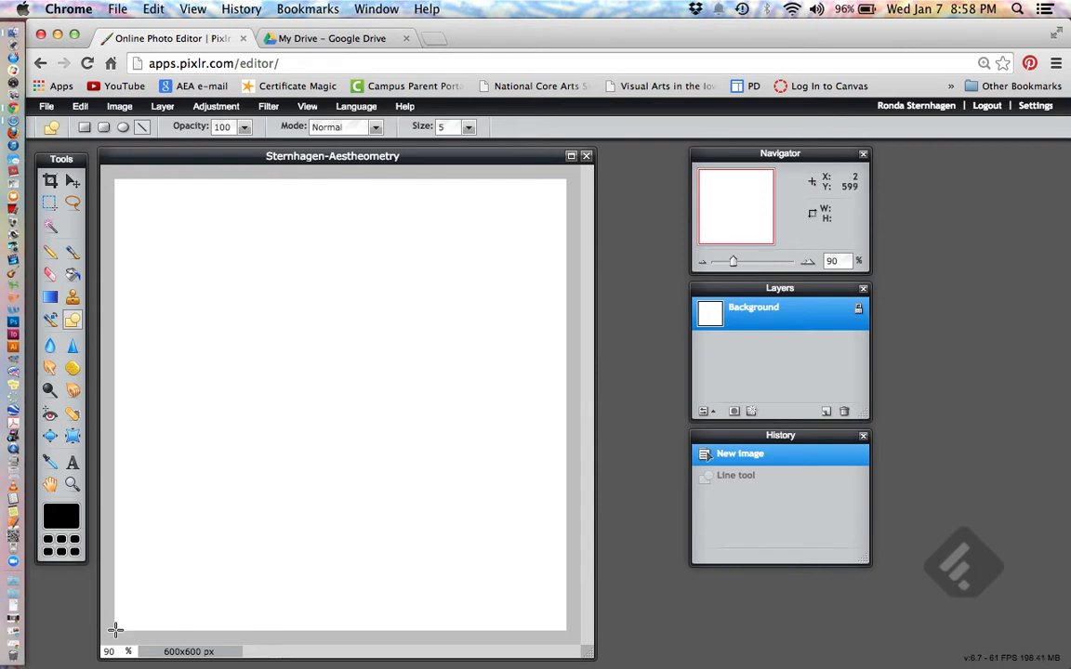
Draw four connected lines as a tilted square, starting at the canvas's lower-left corner and meeting the upper edge at about X 33.
{"action": "left_click_drag", "start_coordinate": [115, 629], "coordinate": [135, 185]}
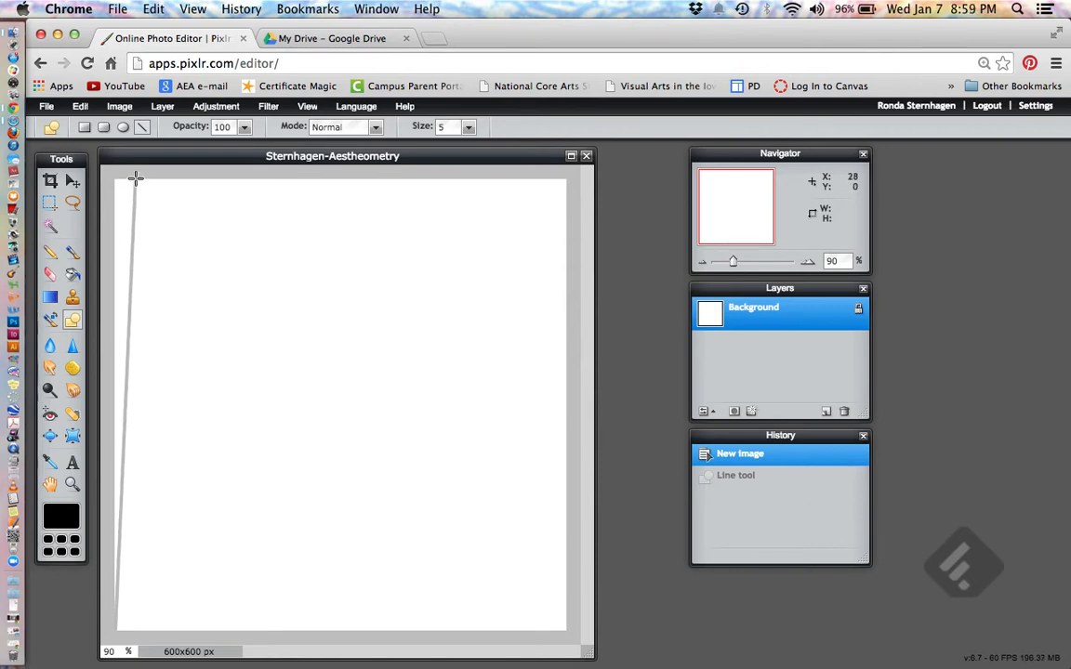
{"action": "left_click_drag", "start_coordinate": [136, 178], "coordinate": [142, 178]}
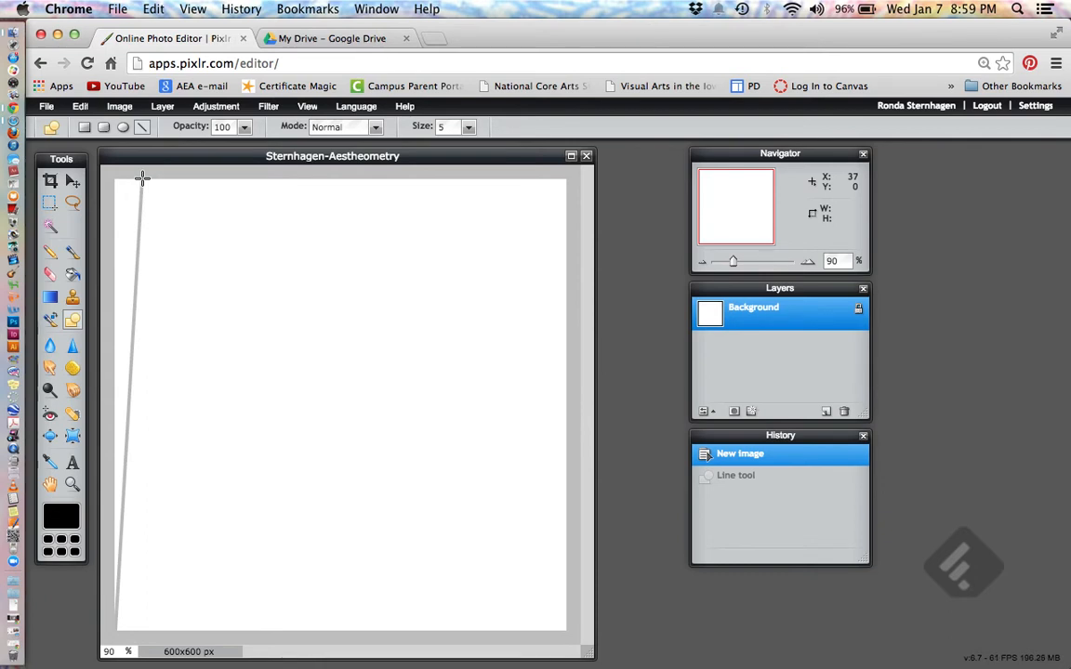
{"action": "left_click_drag", "start_coordinate": [142, 178], "coordinate": [138, 178]}
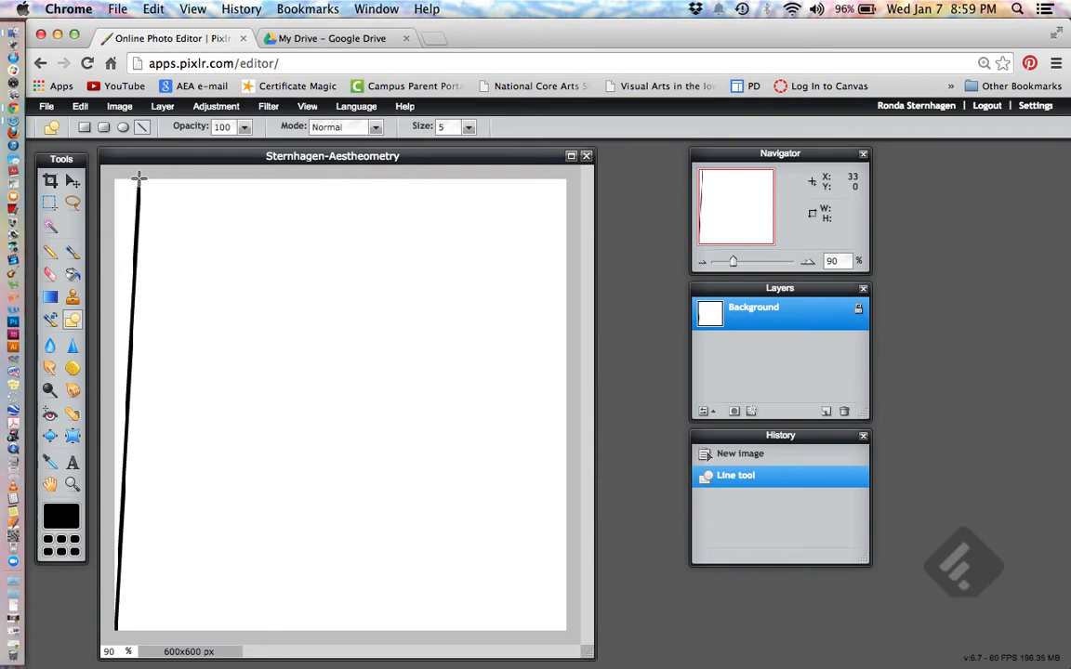
{"action": "left_click_drag", "start_coordinate": [138, 178], "coordinate": [117, 606]}
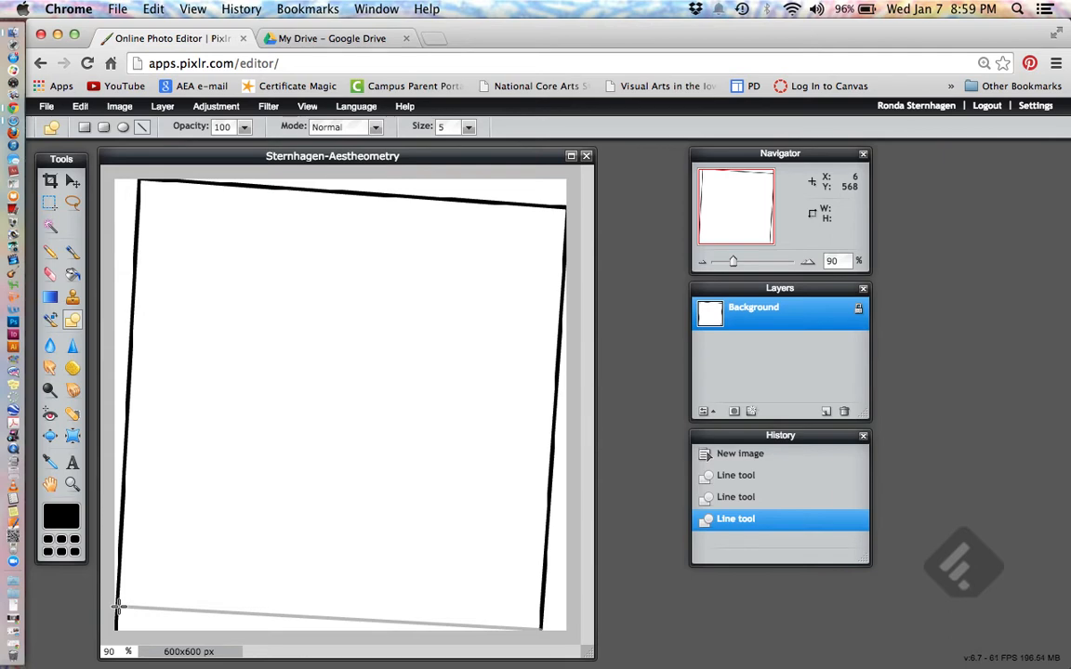
Draw successive connected lines inside the tilted square, each ending slightly past the previous line's corner, spiralling inward to the centre.
{"action": "left_click_drag", "start_coordinate": [117, 606], "coordinate": [166, 181]}
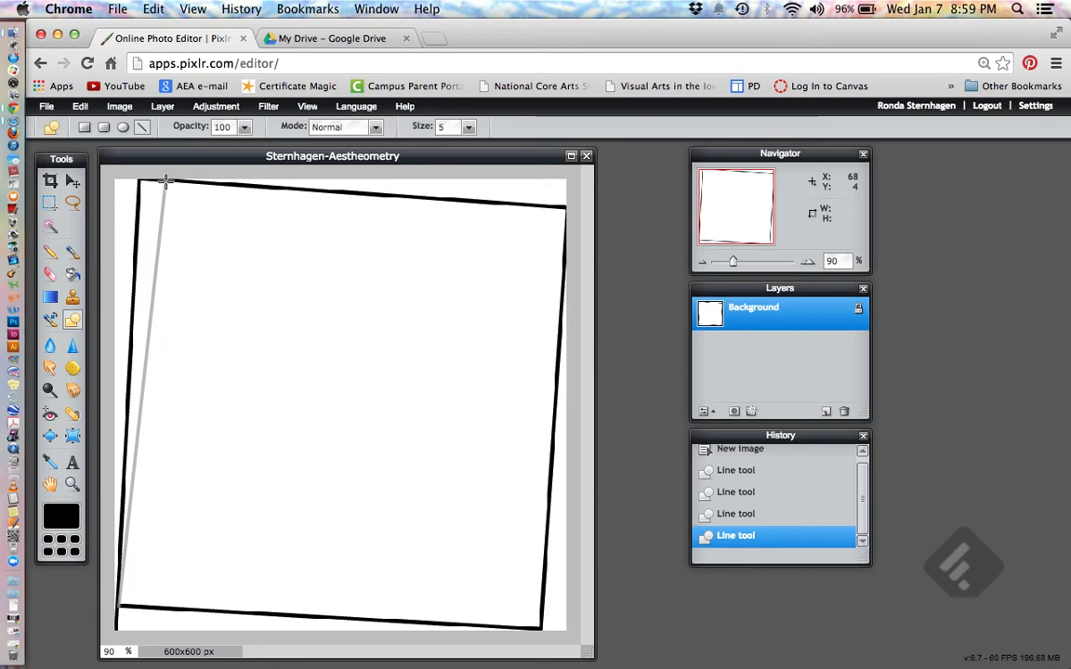
{"action": "left_click_drag", "start_coordinate": [166, 180], "coordinate": [430, 604]}
{"action": "left_click_drag", "start_coordinate": [430, 604], "coordinate": [309, 496]}
{"action": "left_click_drag", "start_coordinate": [310, 495], "coordinate": [397, 384]}
{"action": "left_click_drag", "start_coordinate": [397, 383], "coordinate": [349, 366]}
{"action": "mouse_move", "coordinate": [349, 366]}
{"action": "left_mouse_down"}
{"action": "mouse_move", "coordinate": [386, 401]}
{"action": "mouse_move", "coordinate": [351, 439]}
{"action": "mouse_move", "coordinate": [323, 403]}
{"action": "mouse_move", "coordinate": [363, 377]}
{"action": "mouse_move", "coordinate": [373, 414]}
{"action": "mouse_move", "coordinate": [336, 420]}
{"action": "mouse_move", "coordinate": [345, 388]}
{"action": "mouse_move", "coordinate": [370, 406]}
{"action": "mouse_move", "coordinate": [349, 414]}
{"action": "mouse_move", "coordinate": [345, 390]}
{"action": "left_mouse_up"}
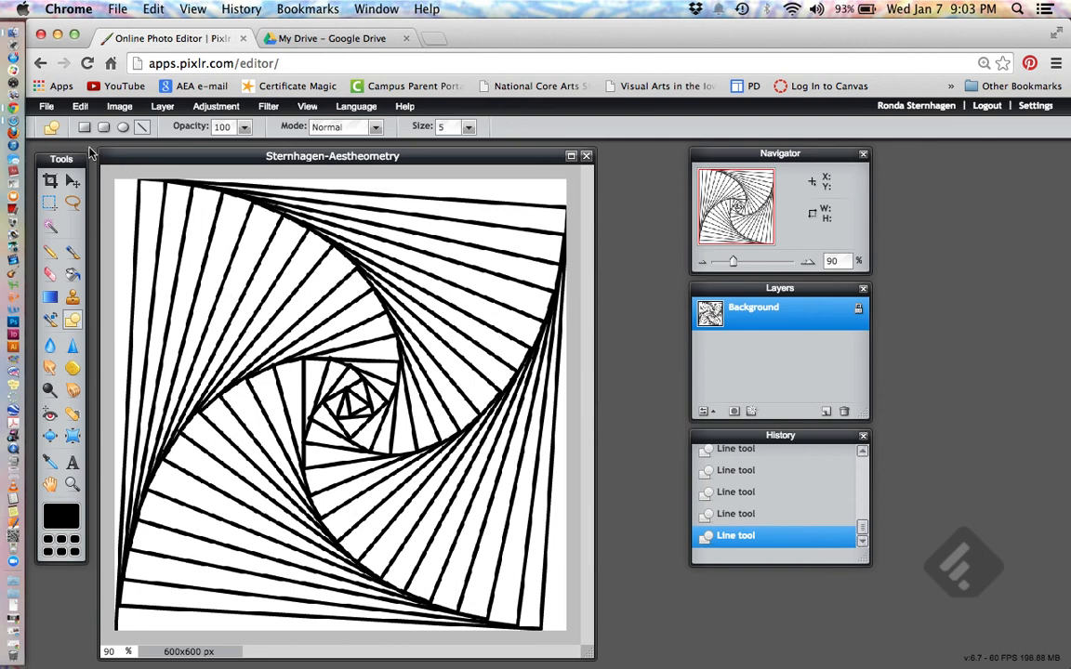
Save the image to the Desktop as a JPEG with quality 100, keeping its existing name.
{"action": "left_click", "coordinate": [46, 106]}
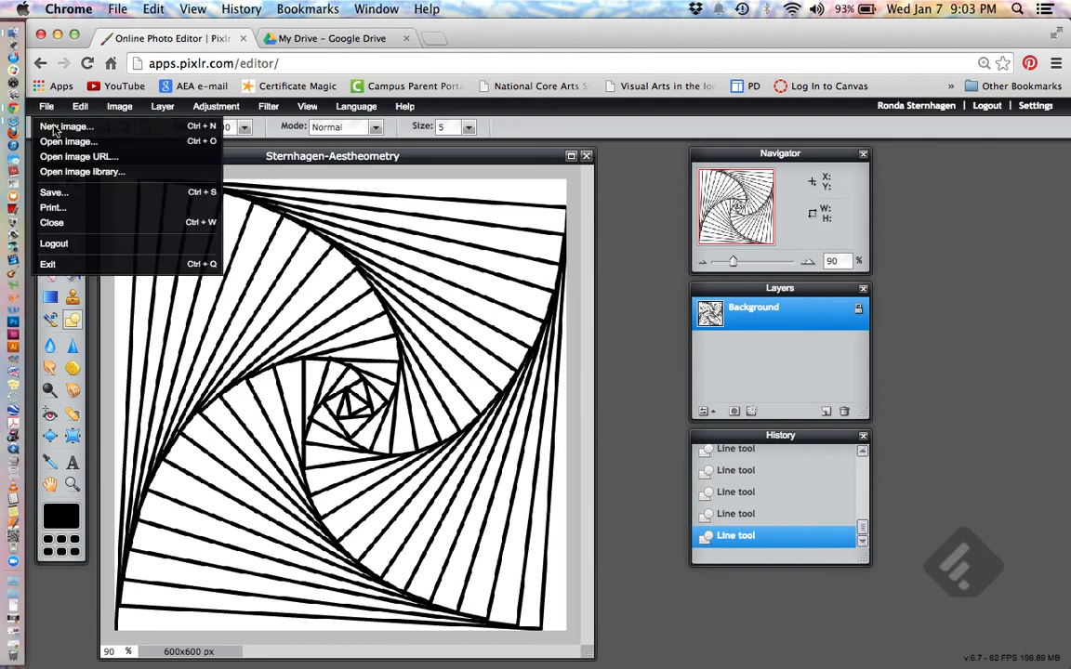
{"action": "left_click", "coordinate": [79, 192]}
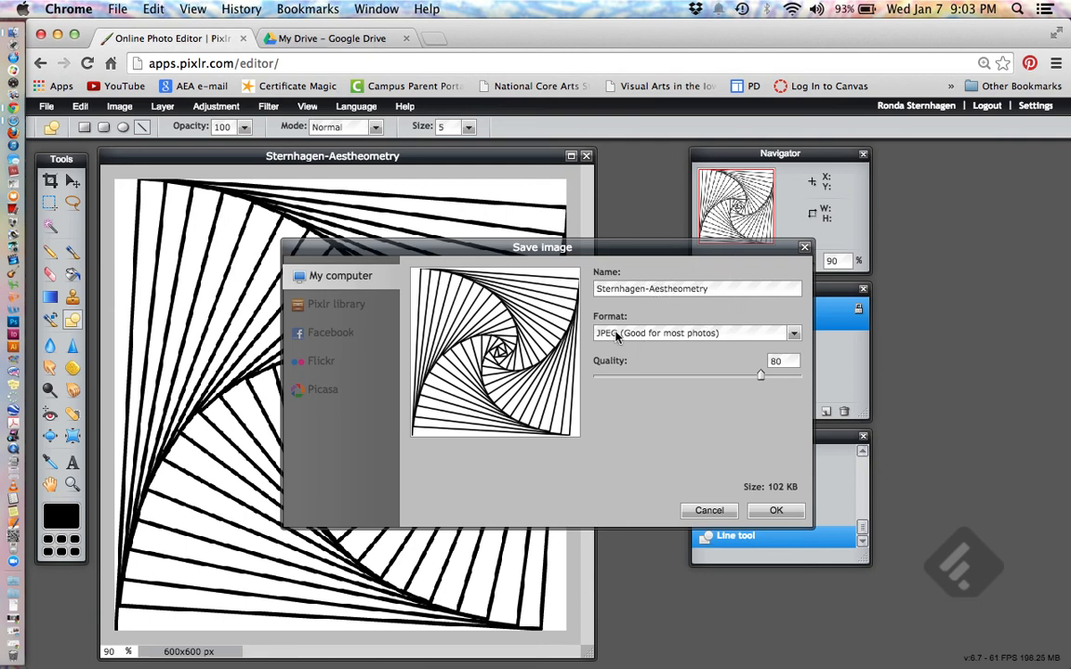
{"action": "double_click", "coordinate": [776, 363]}
{"action": "type", "text": "100"}
{"action": "left_click", "coordinate": [775, 511]}
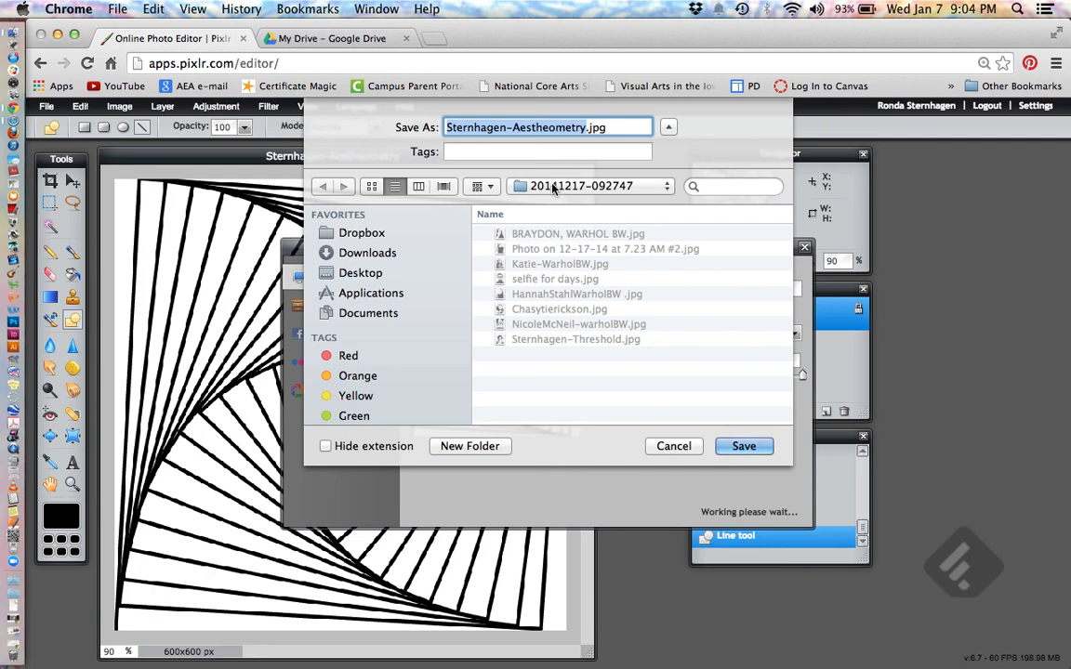
{"action": "left_click", "coordinate": [361, 277]}
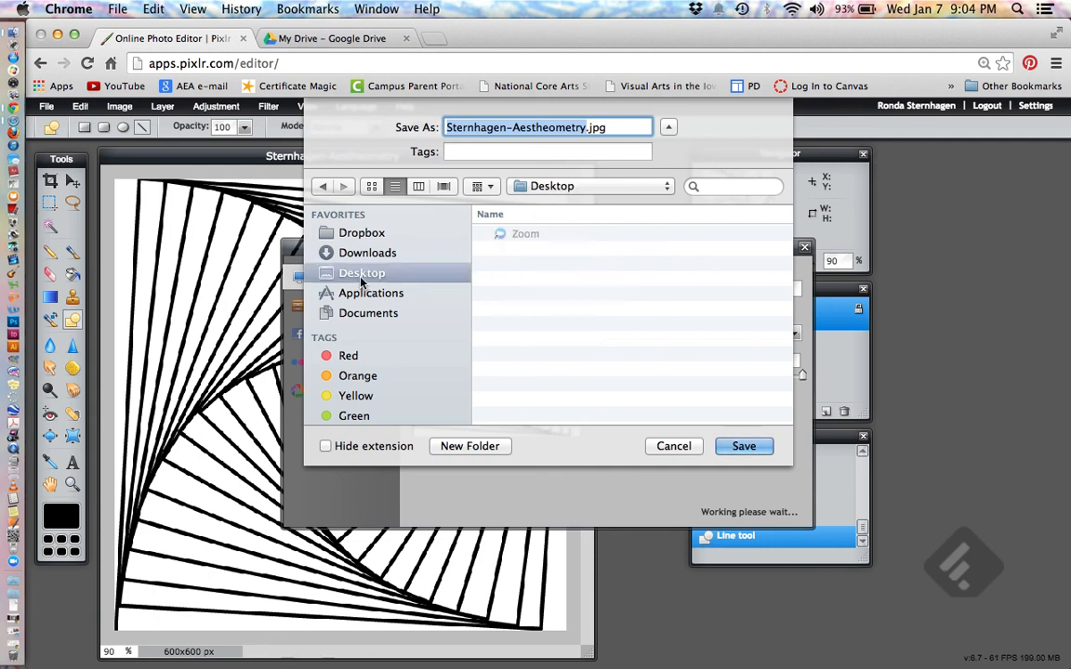
{"action": "left_click", "coordinate": [743, 447]}
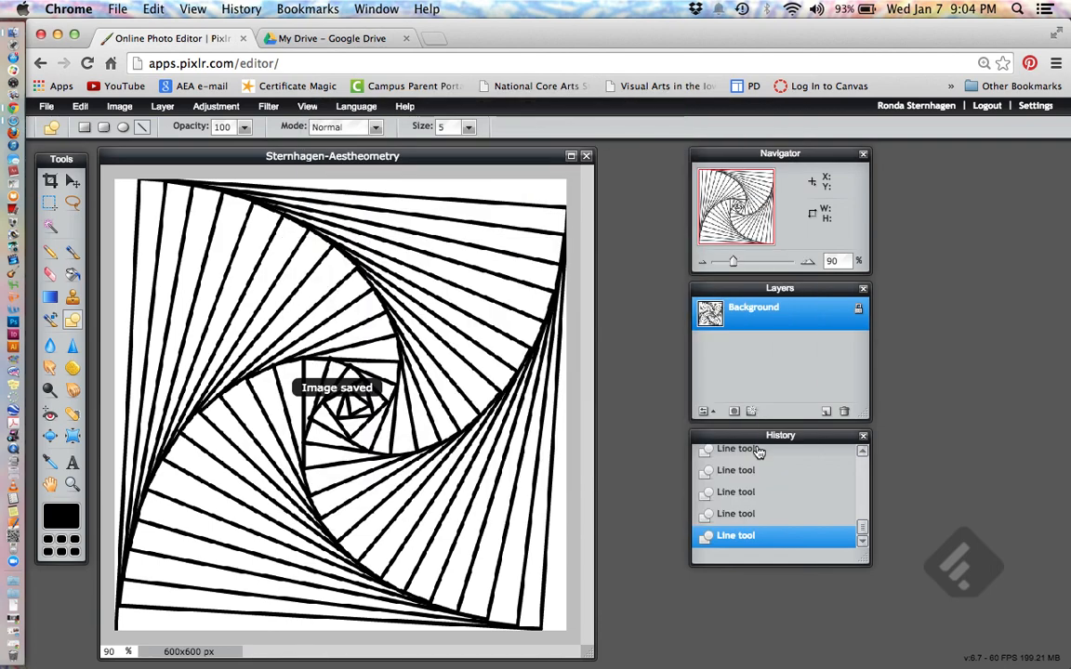